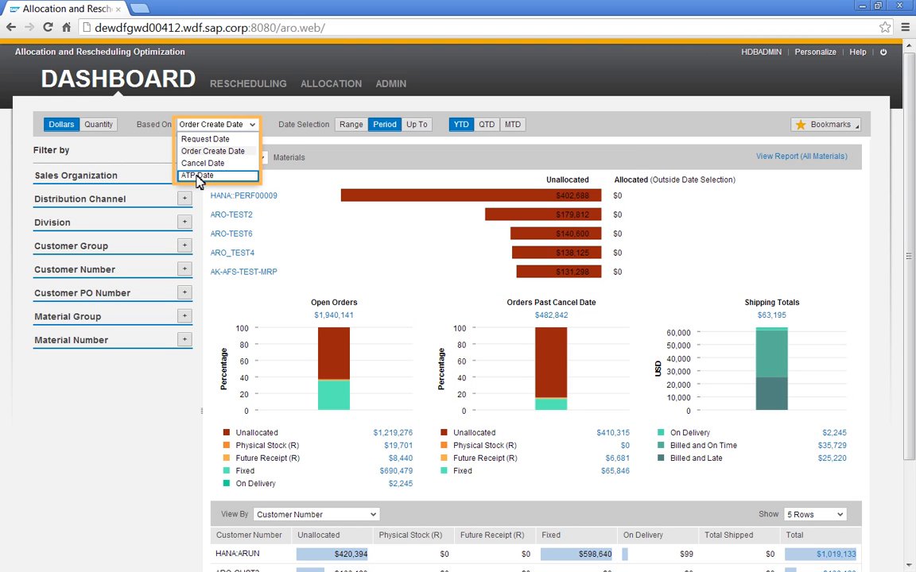
Base the dashboard on ATP Date and set its date range from 11/08/2012 to 11/23/2012
left_click(197, 176)
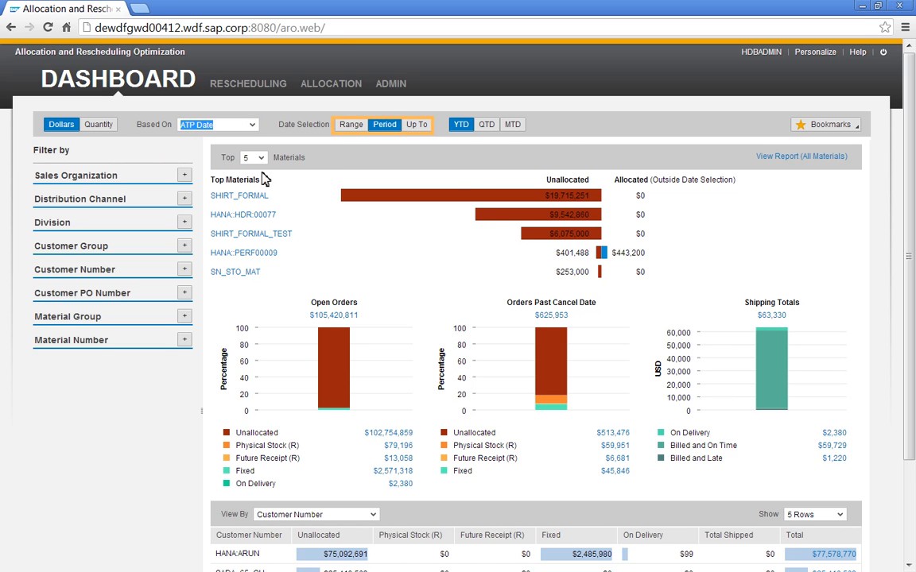
left_click(351, 125)
left_click(481, 141)
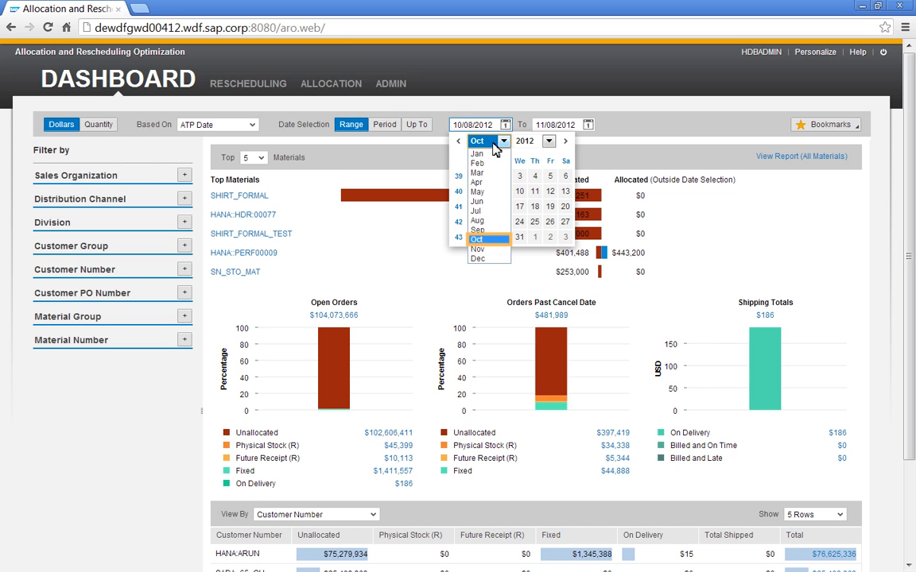
left_click(477, 249)
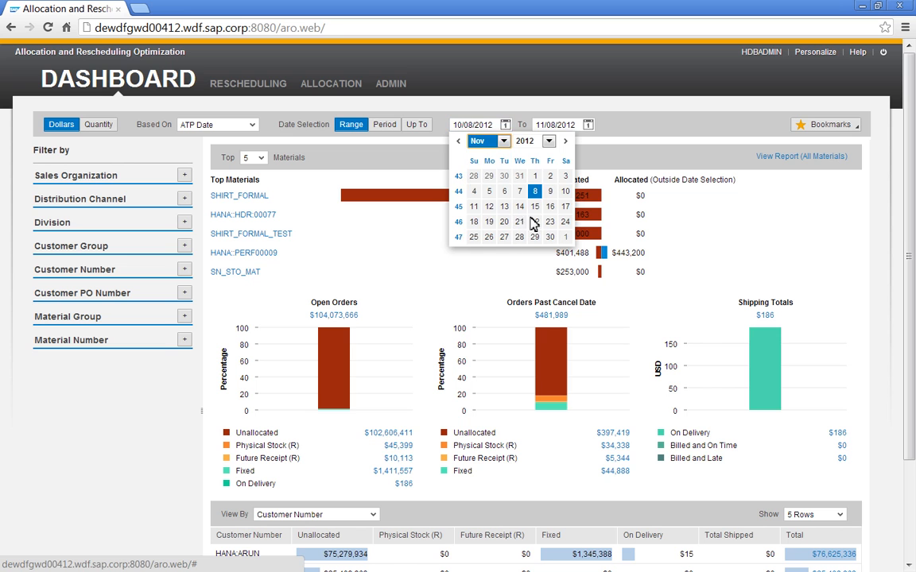
left_click(535, 191)
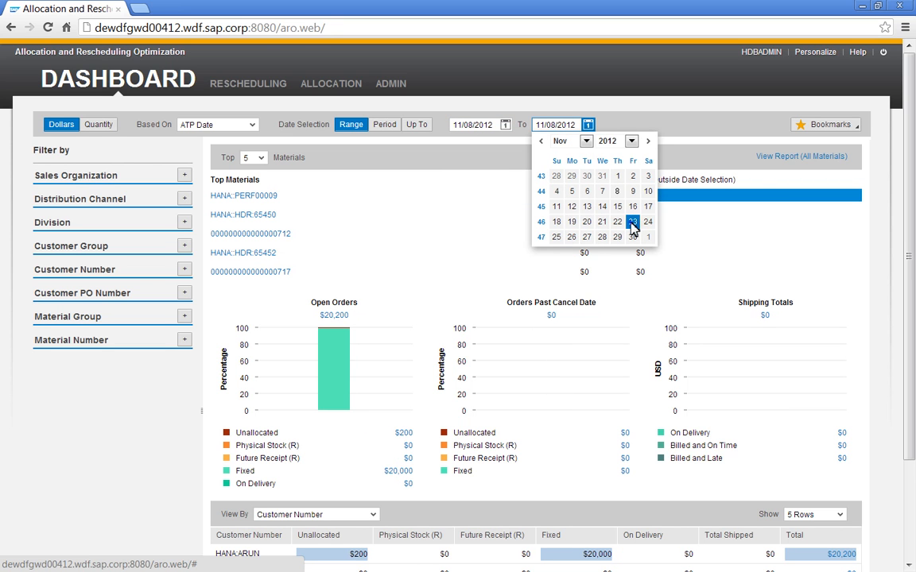
left_click(589, 222)
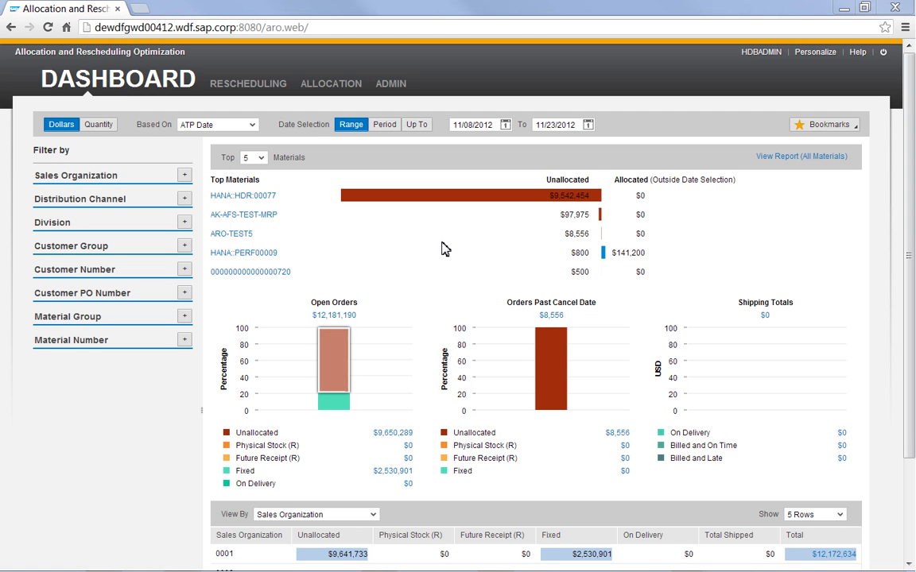
View the report behind the unallocated portion of Open Orders, check its document export formats, and close it
mouse_move(333, 360)
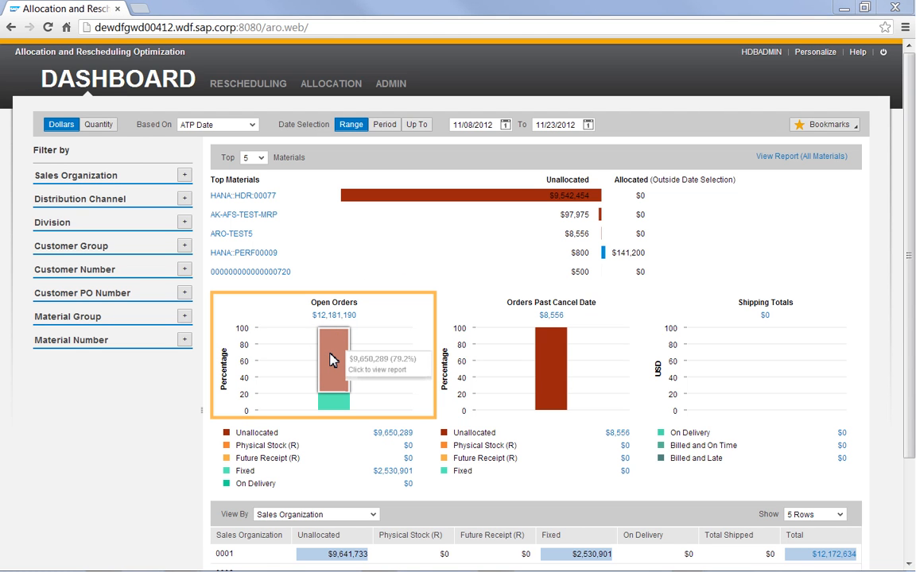
left_click(333, 360)
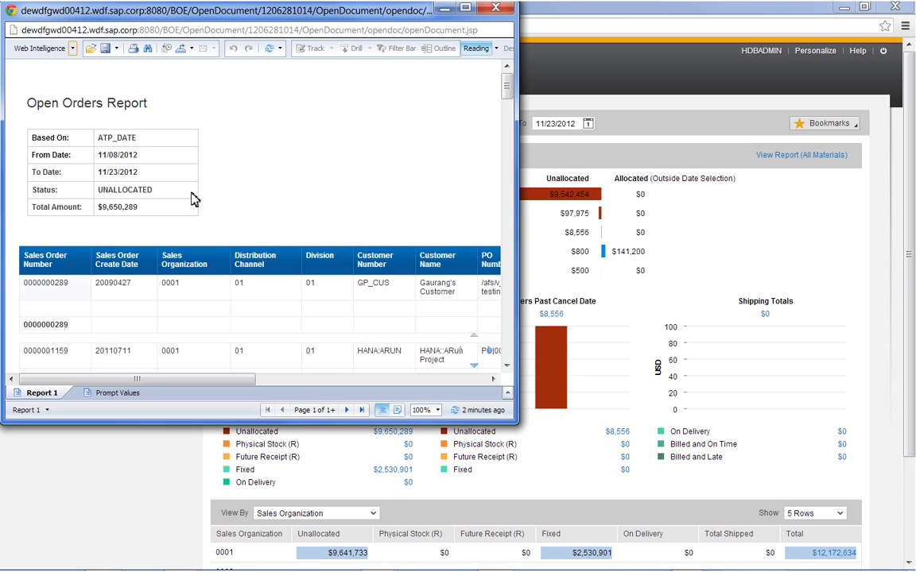
left_click(180, 51)
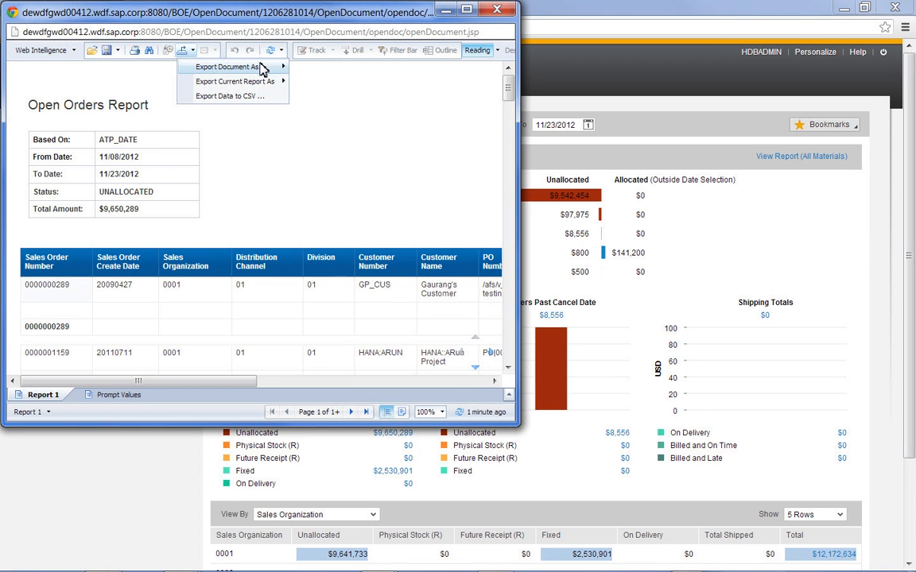
mouse_move(278, 66)
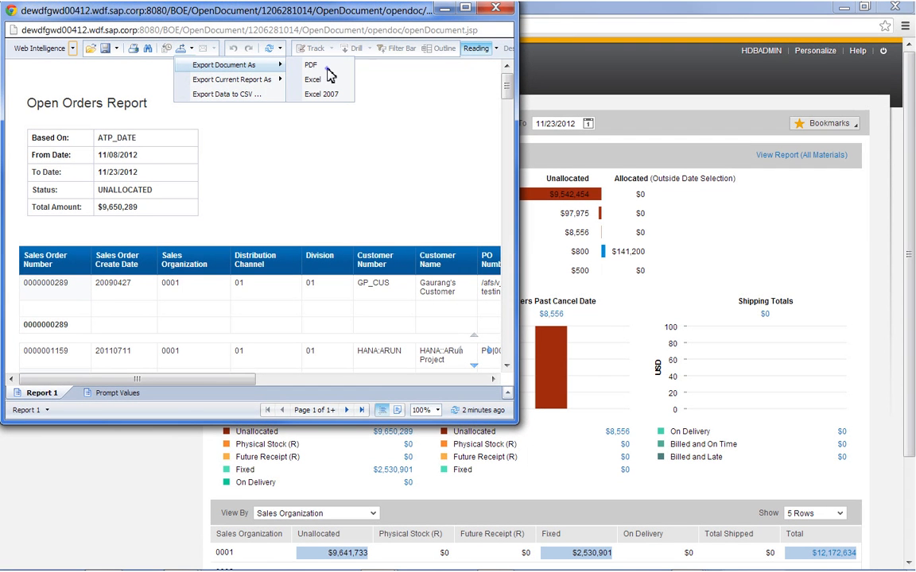
left_click(492, 10)
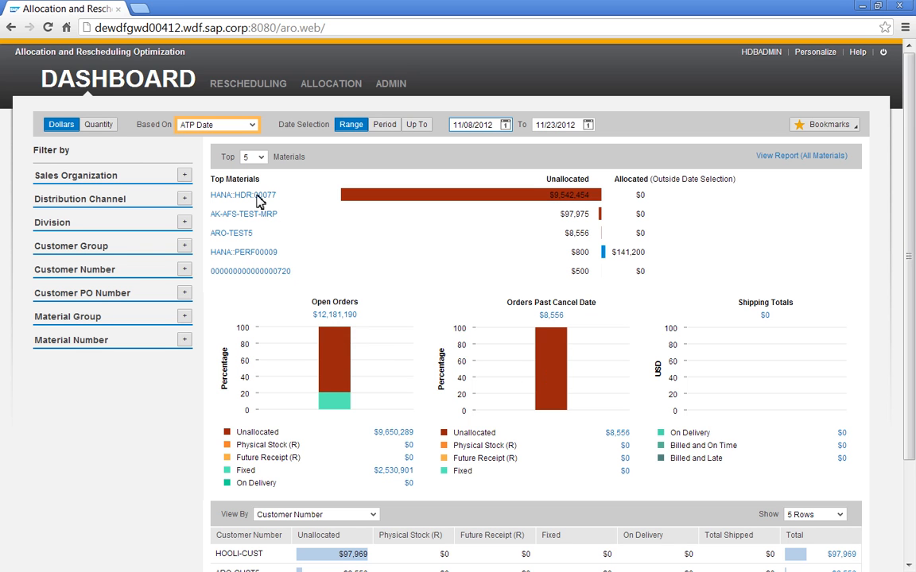
Base the dashboard on Request Date and switch the date selection to the year-to-date period
left_click(205, 139)
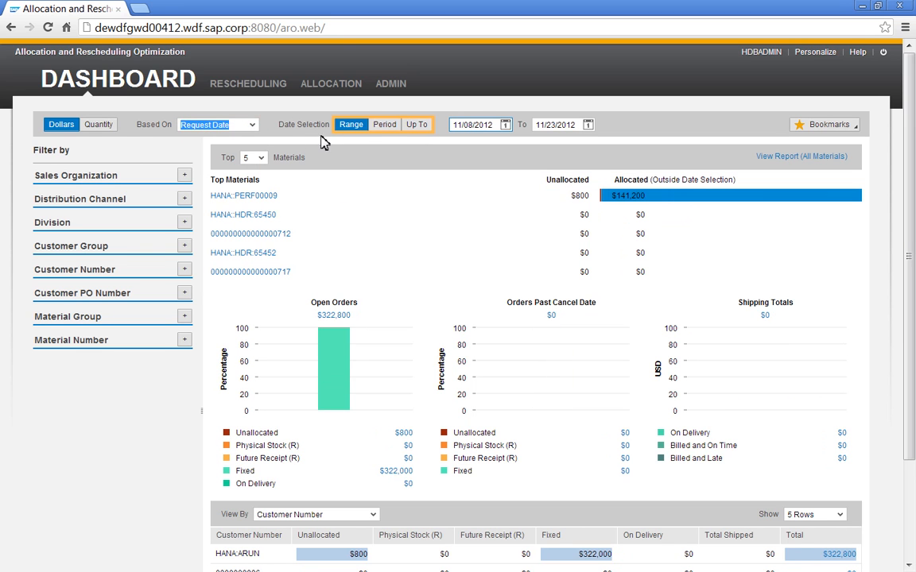
left_click(385, 125)
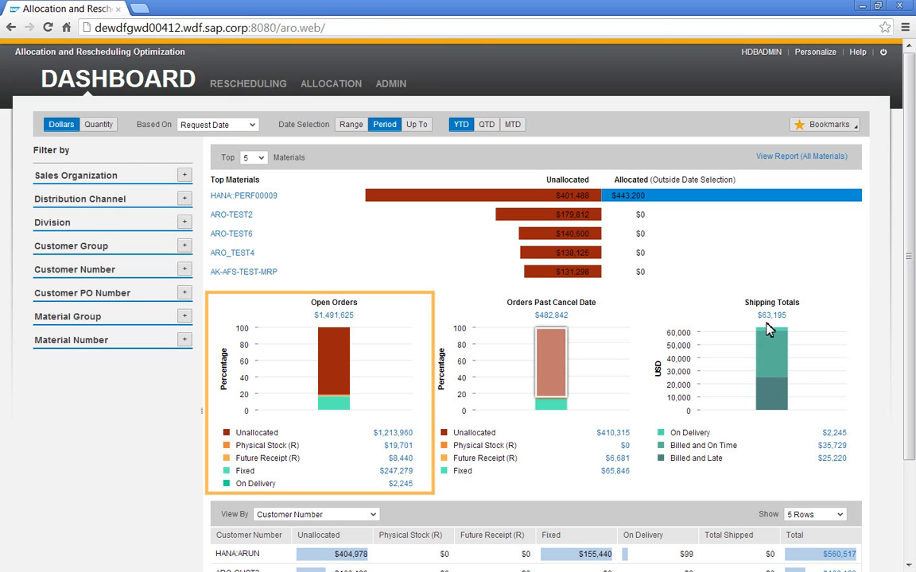
mouse_move(556, 358)
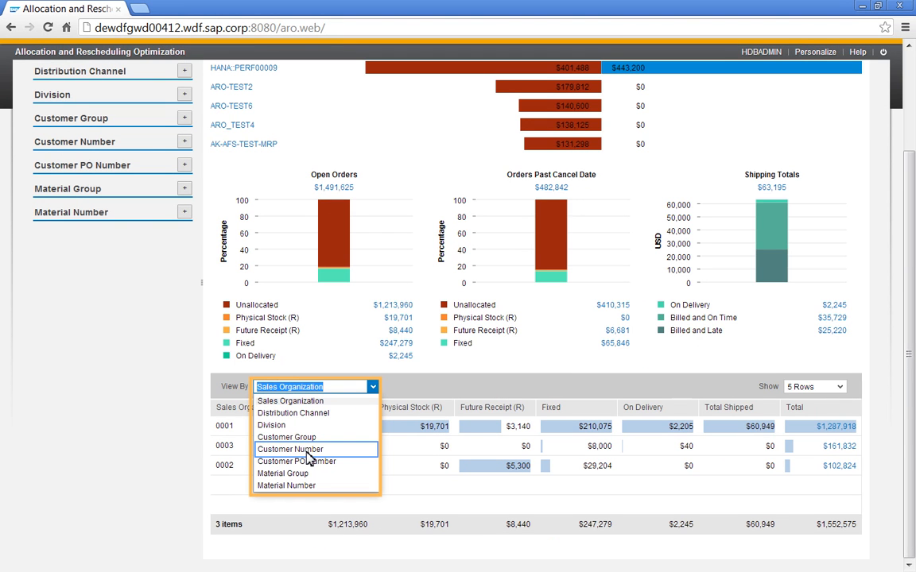
View the dashboard's breakdown table by Customer Number and sort it by On Delivery in descending order
left_click(307, 451)
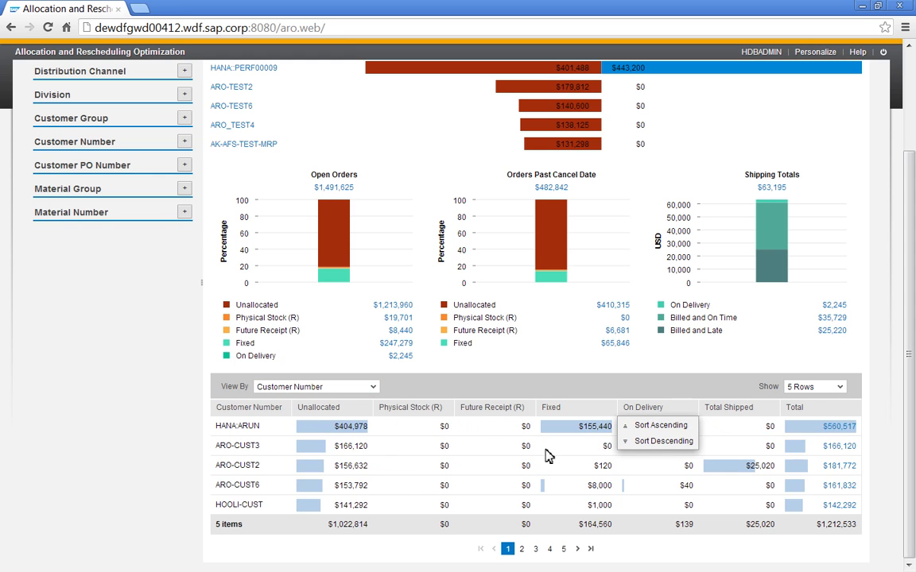
left_click(663, 441)
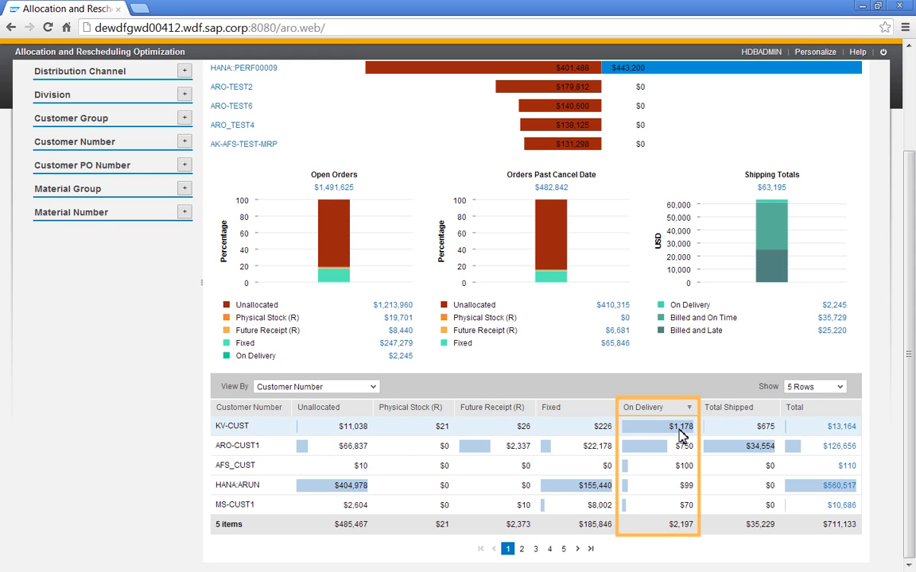
Filter the dashboard by Sales Organization 0001
scroll(681, 435, "up", 3)
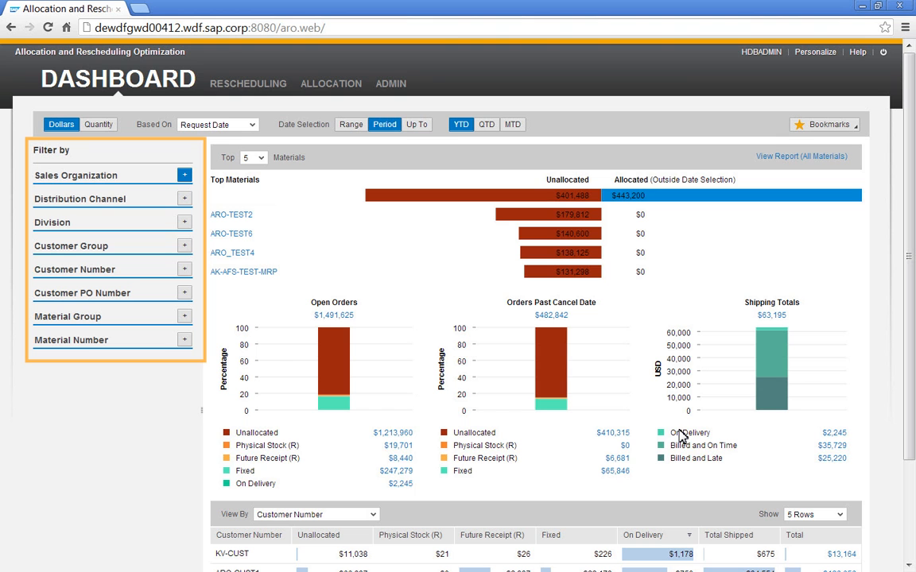
left_click(184, 175)
left_click(290, 243)
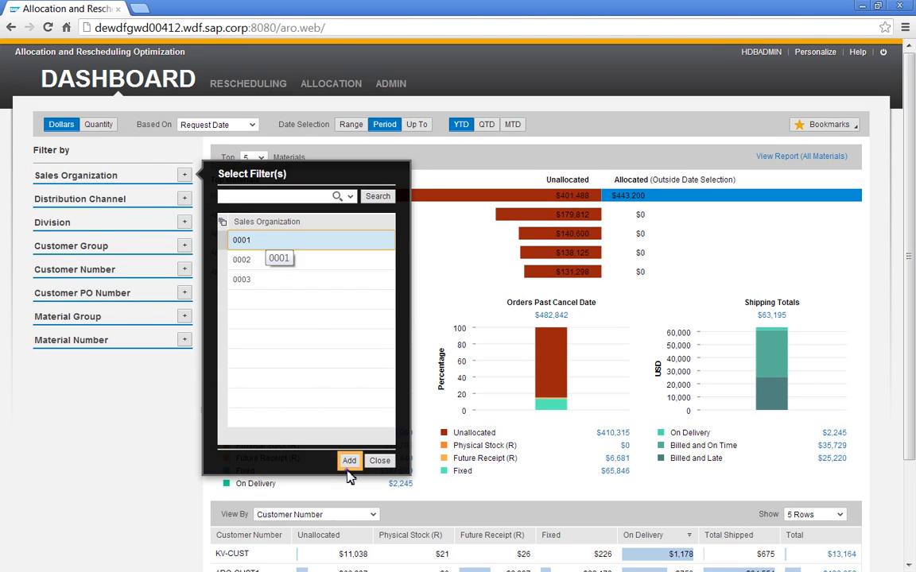
left_click(350, 461)
left_click(379, 461)
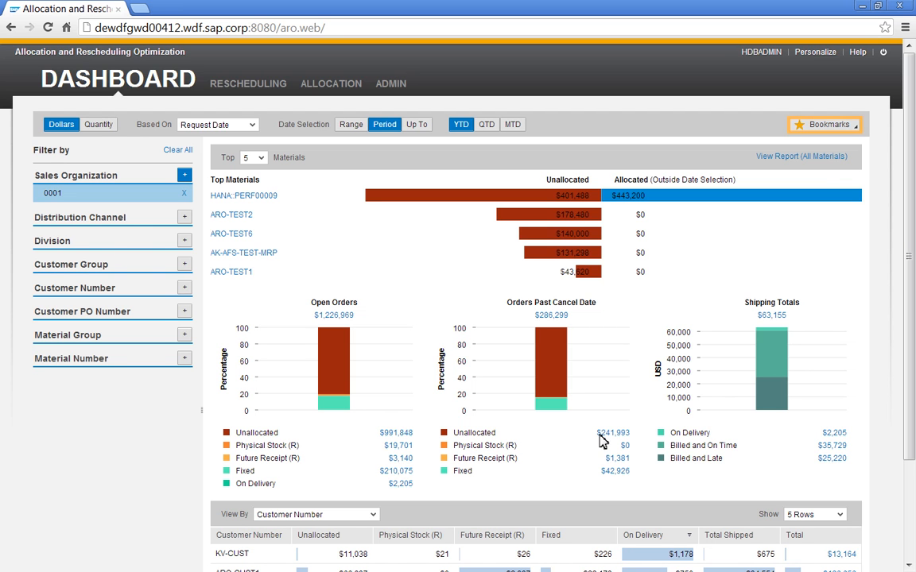
Save the current dashboard view as a bookmark named "Sales Org 0001" and mark it as default
left_click(850, 125)
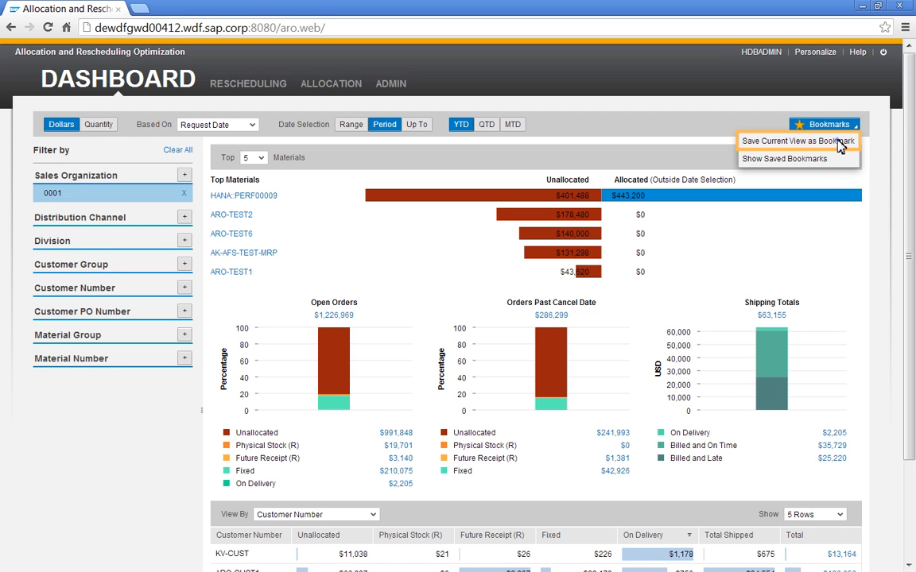
left_click(787, 137)
type("Sales Org 0001")
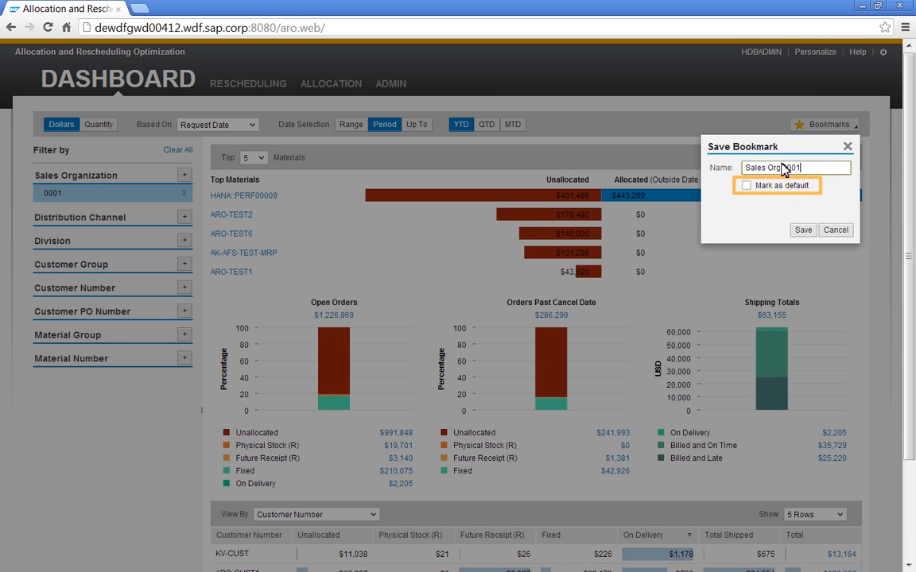
left_click(745, 185)
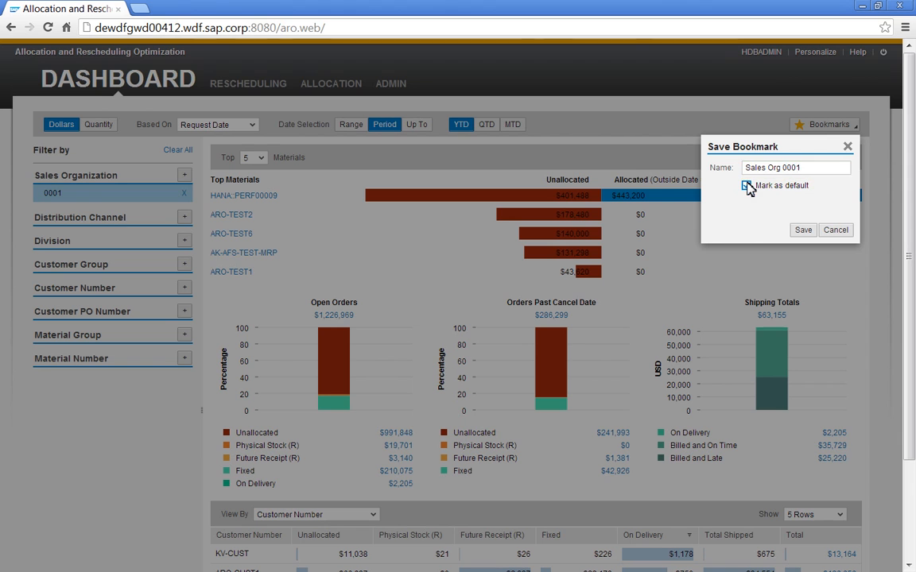
left_click(802, 230)
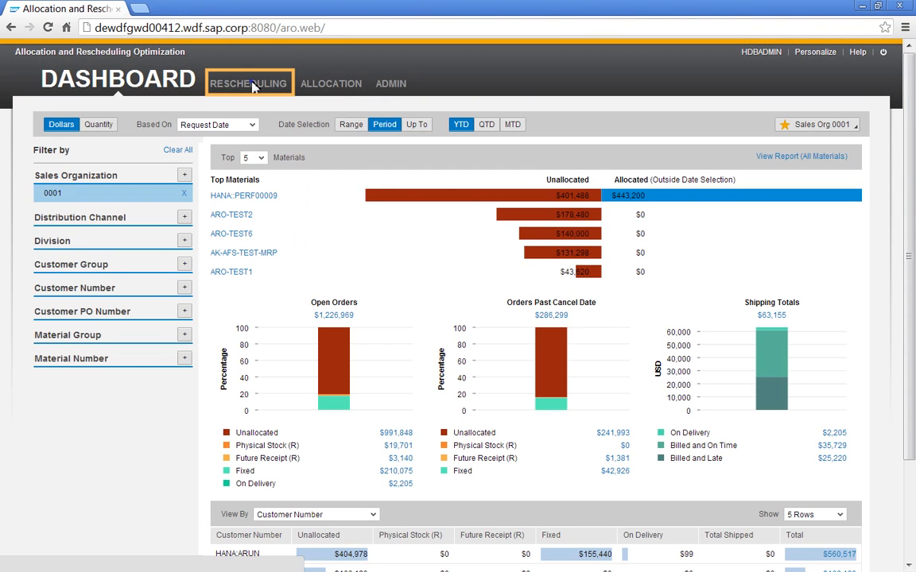
In Rescheduling, view the drill-down report for the pushed-out dates of the 05_ROGER run, and close it
left_click(251, 84)
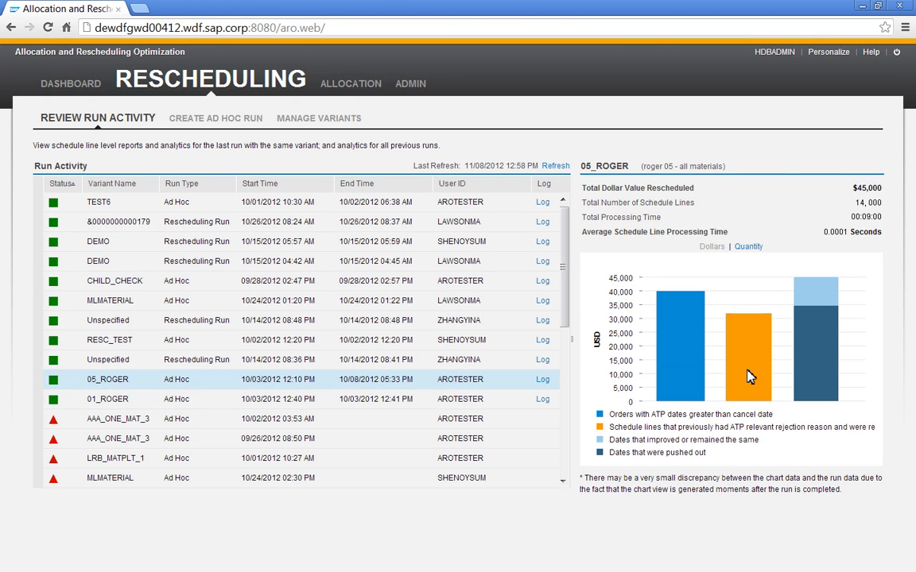
left_click(812, 347)
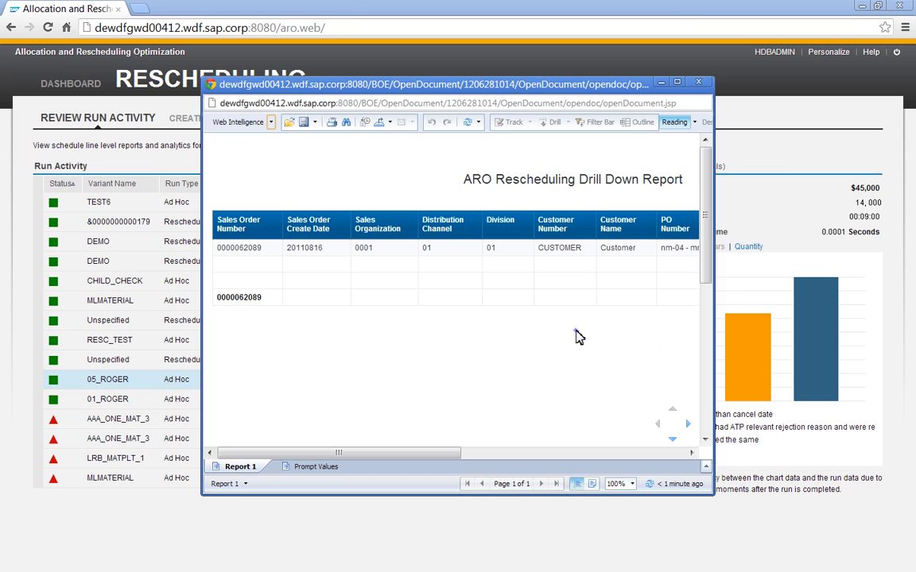
left_click(699, 83)
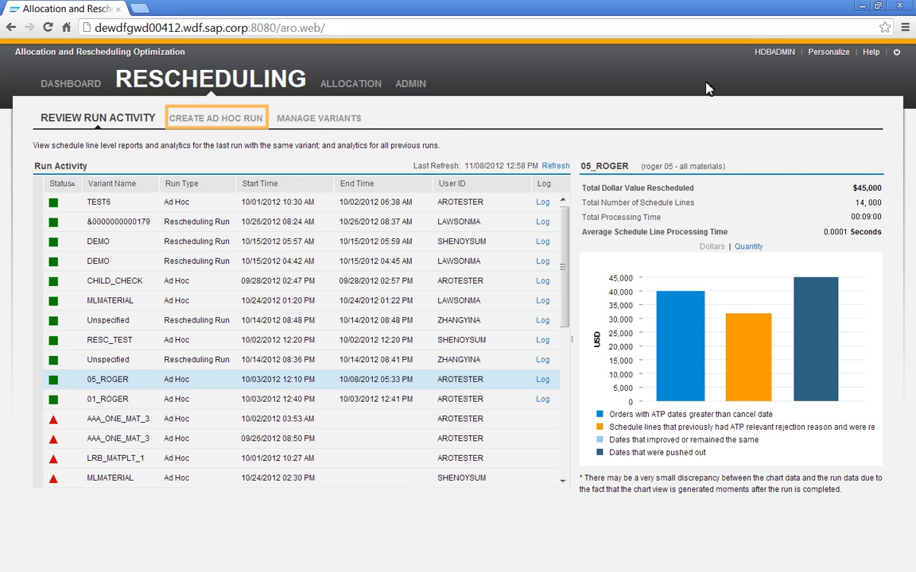
Start an ad hoc rescheduling run and load the 05_ROGER variant to review its parameters
left_click(238, 125)
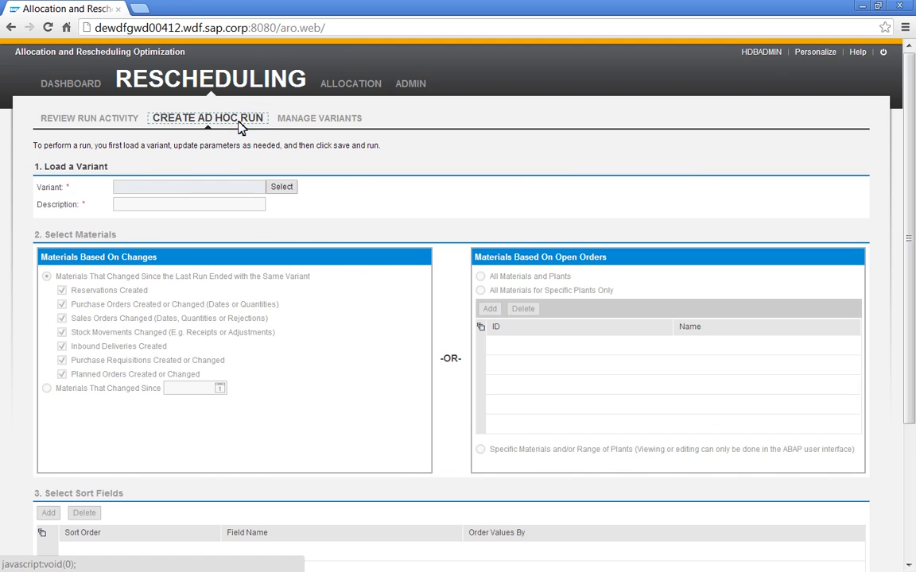
left_click(283, 191)
left_click(314, 364)
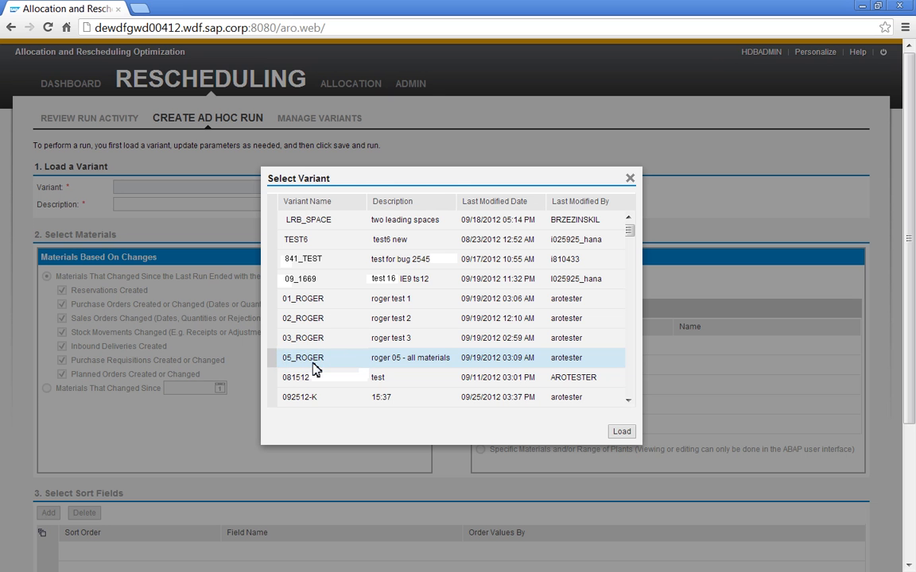
left_click(621, 431)
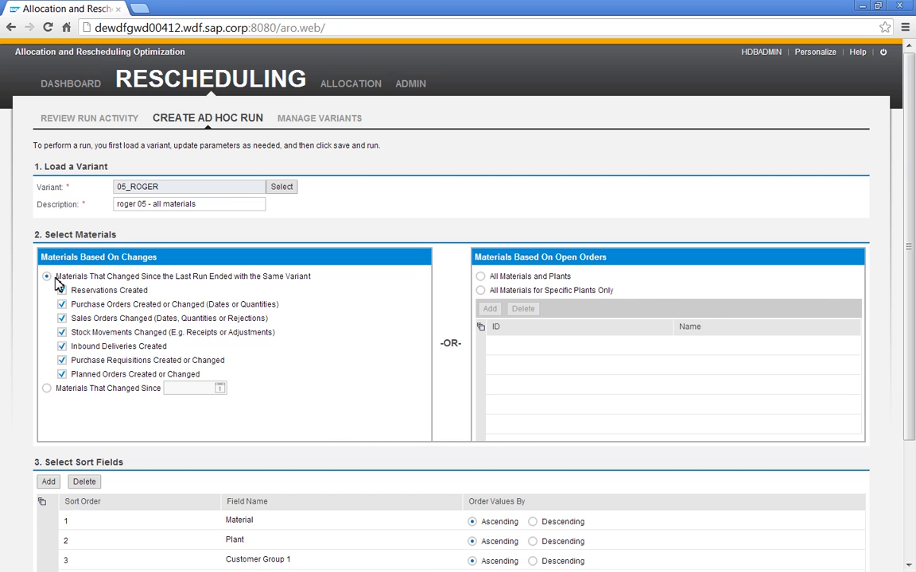
scroll(59, 283, "down", 2)
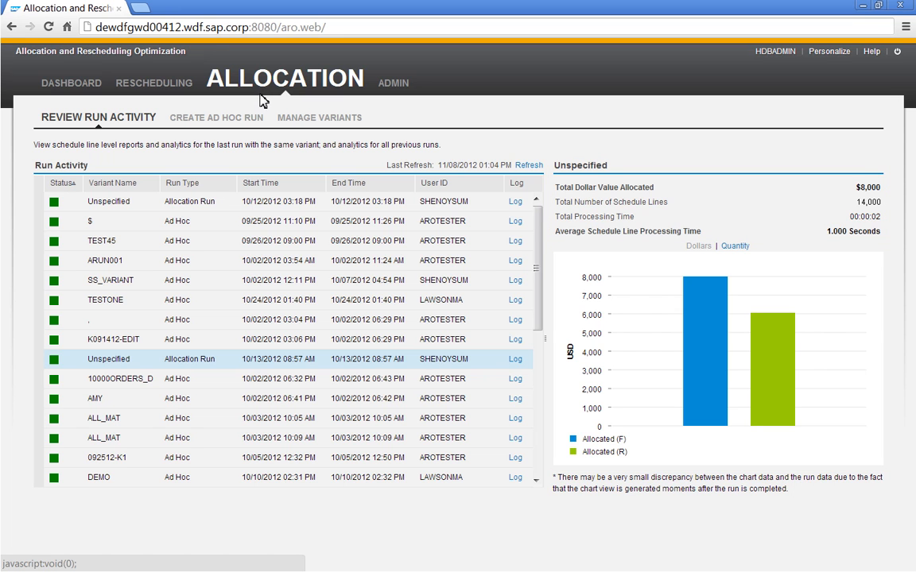
Start an ad hoc allocation run and load the TESTADHOC variant with the description TESTADHOC
left_click(237, 123)
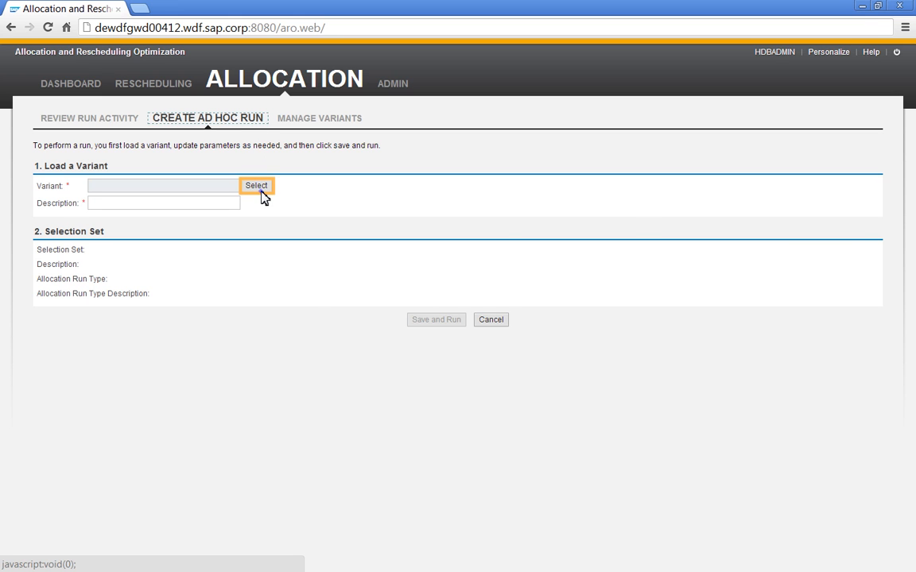
left_click(262, 191)
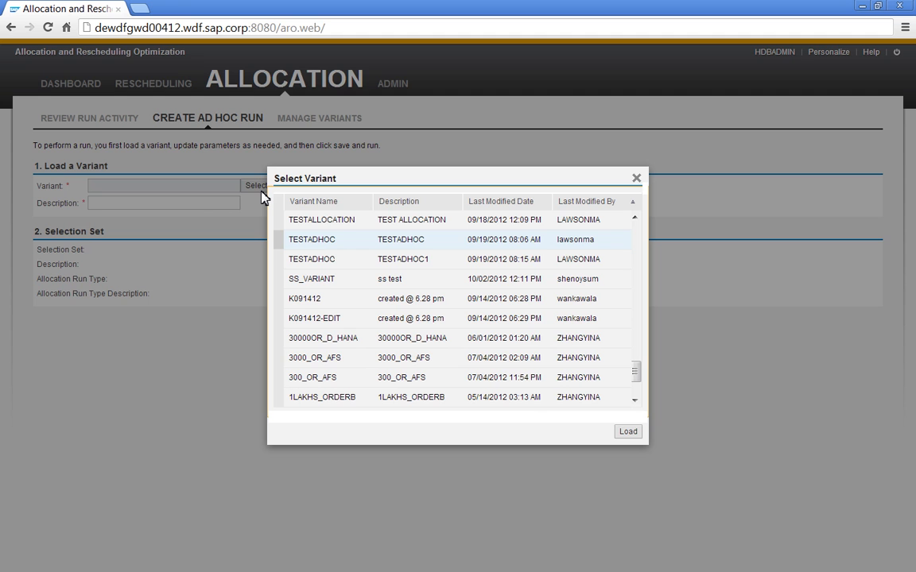
left_click(321, 243)
left_click(630, 437)
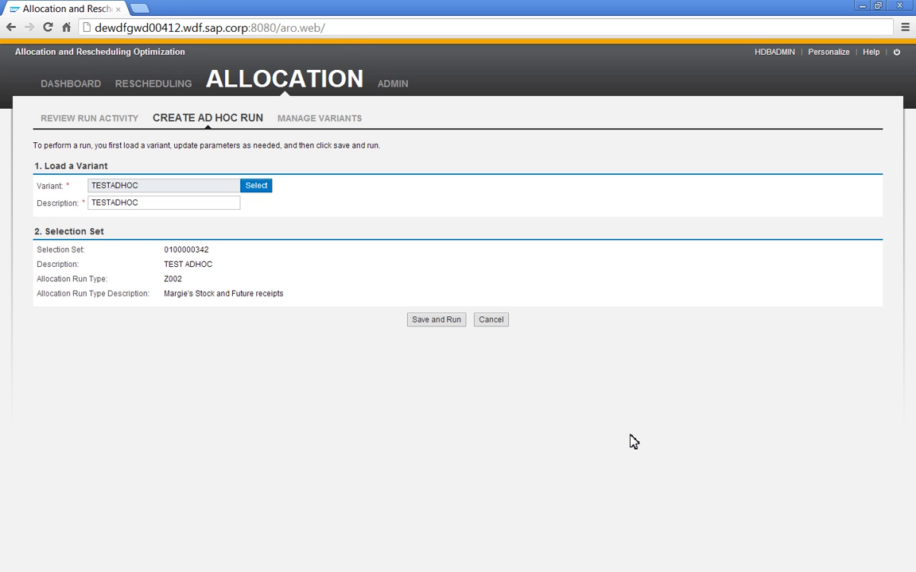